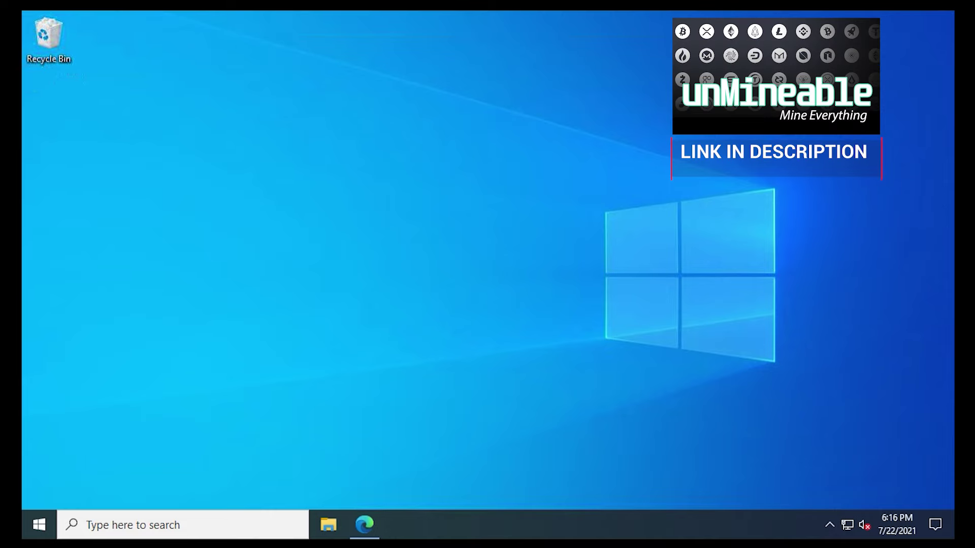
# Step: Create a new desktop folder from the context menu and name it MINER
pyautogui.rightClick(69, 134)
pyautogui.moveTo(117, 290)
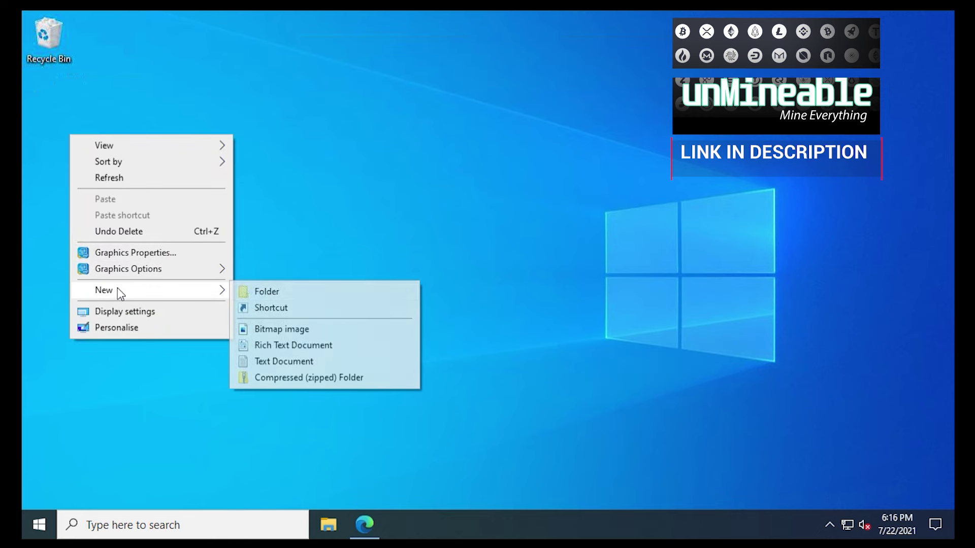
pyautogui.click(242, 286)
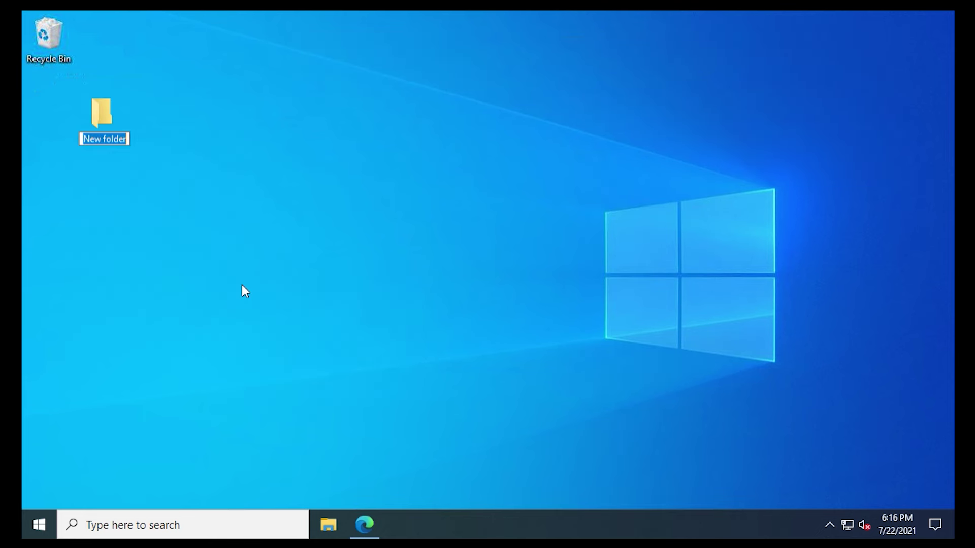
pyautogui.write('MINER')
pyautogui.press('Return')
# Step: Launch Windows Security from the hidden tray icons and go to its Virus & threat protection page
pyautogui.click(829, 525)
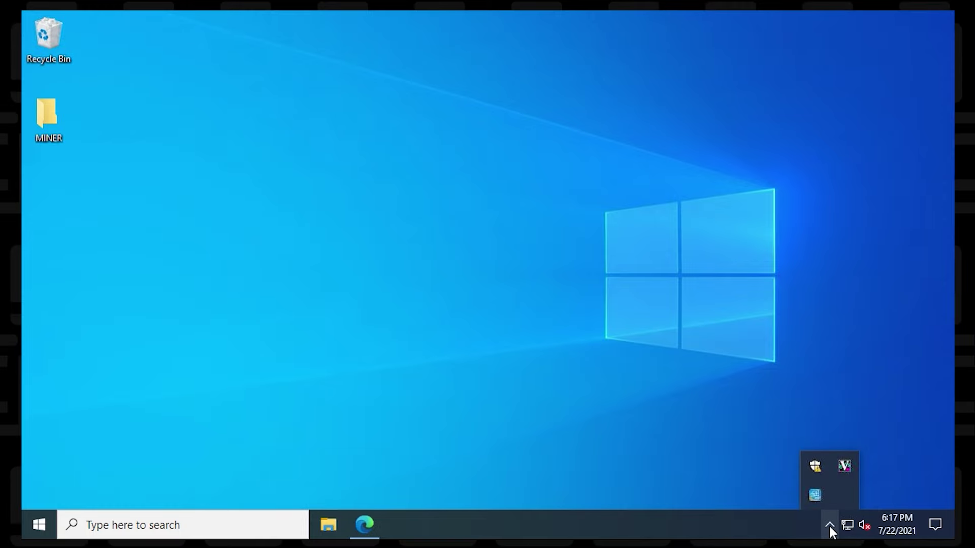
pyautogui.click(816, 468)
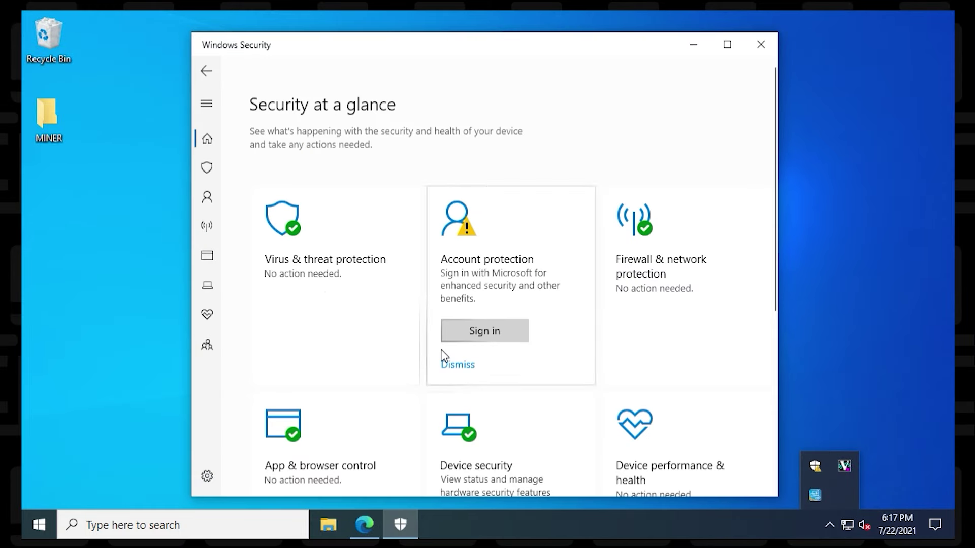
pyautogui.click(367, 300)
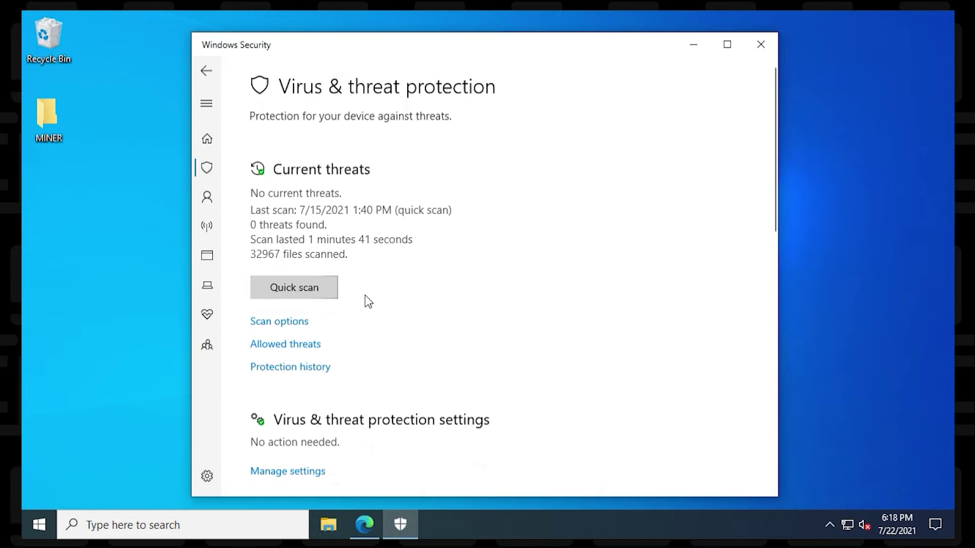
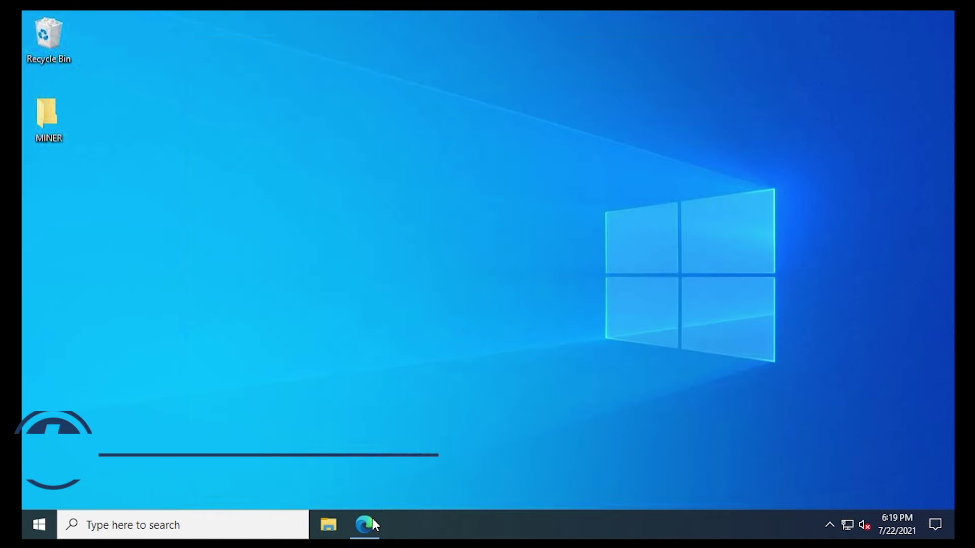
# Step: Search Google for 'unmineable' in Edge and open the unMineable site from the results
pyautogui.click(370, 520)
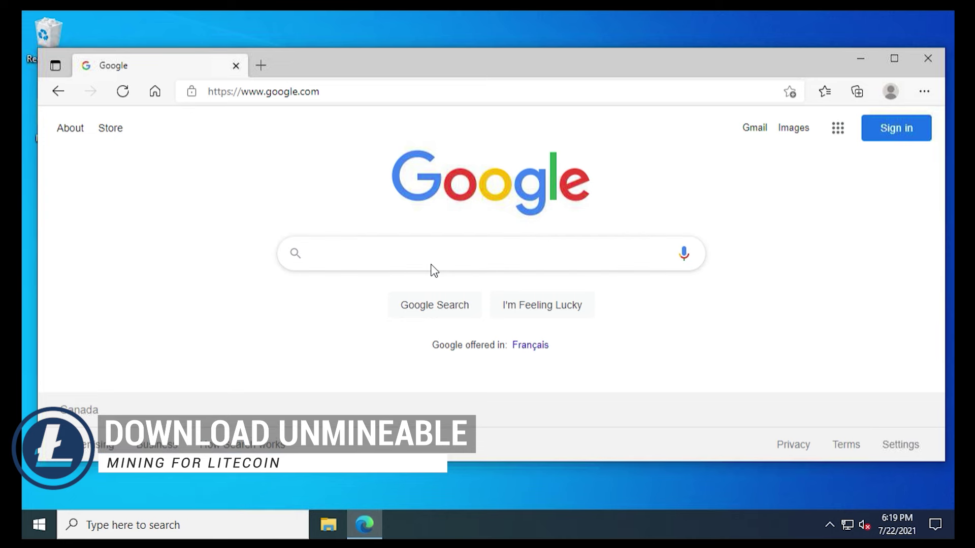
pyautogui.click(505, 268)
pyautogui.write('unine')
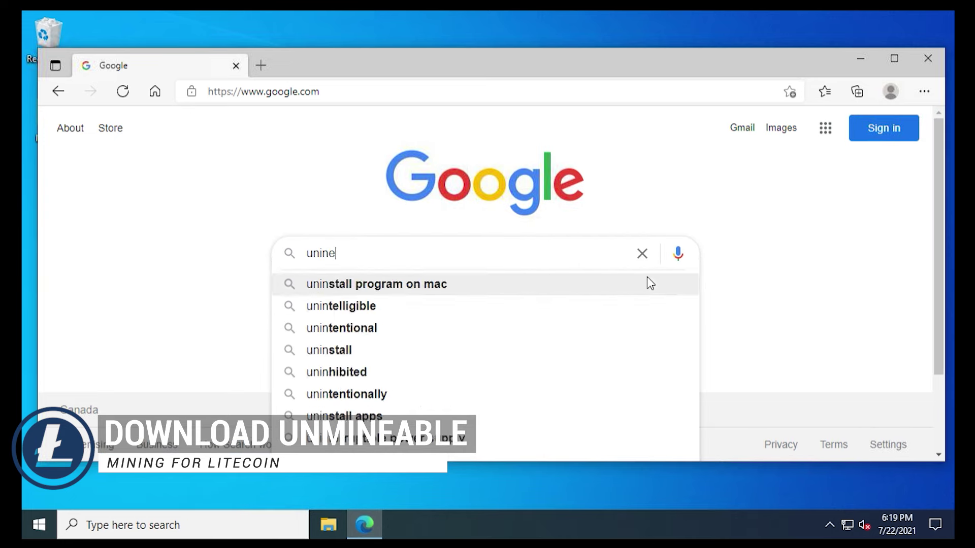
pyautogui.press('BackSpace')
pyautogui.press('BackSpace')
pyautogui.press('BackSpace')
pyautogui.write('mineable')
pyautogui.press('Return')
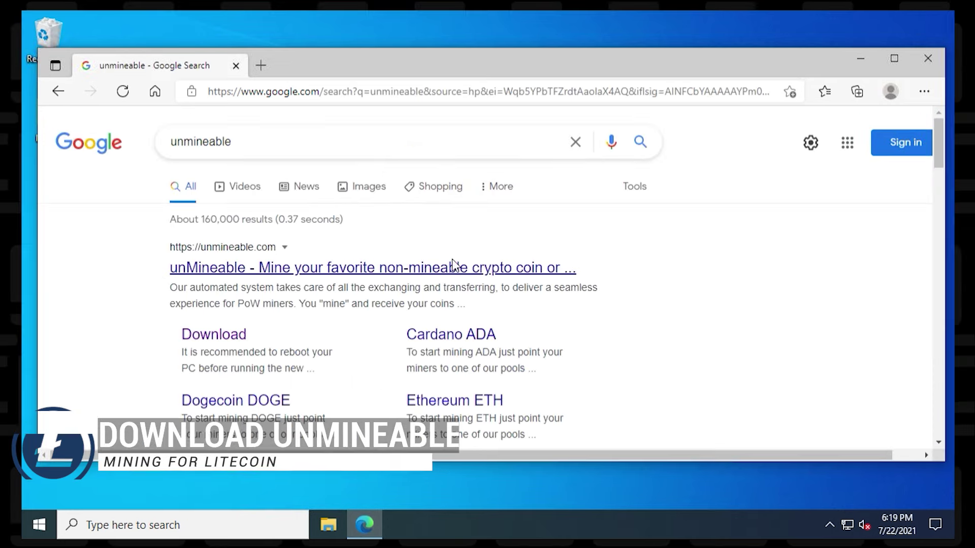
pyautogui.click(454, 265)
# Step: Save unMineable.Miner.1.1.0-beta-mfi.zip from the Download page into the Desktop MINER folder
pyautogui.click(894, 59)
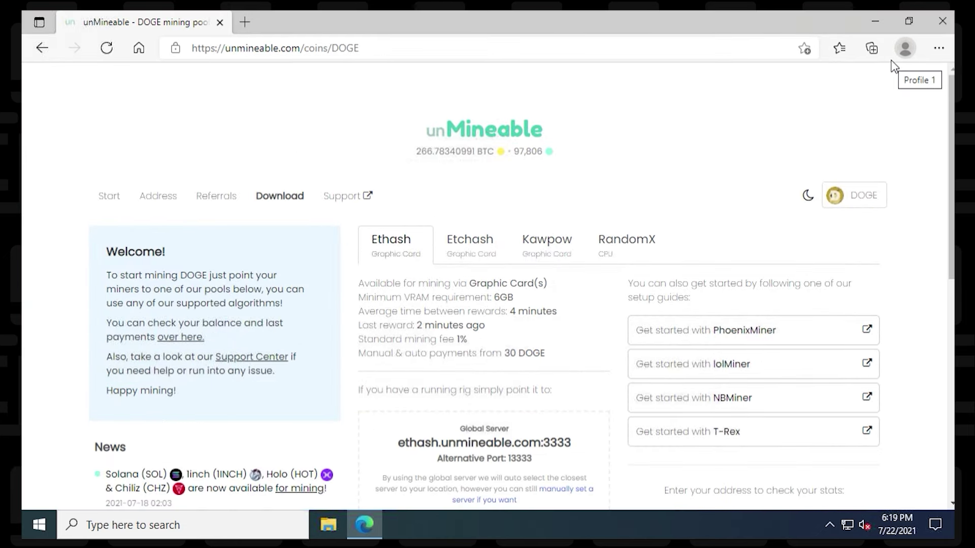
pyautogui.click(278, 198)
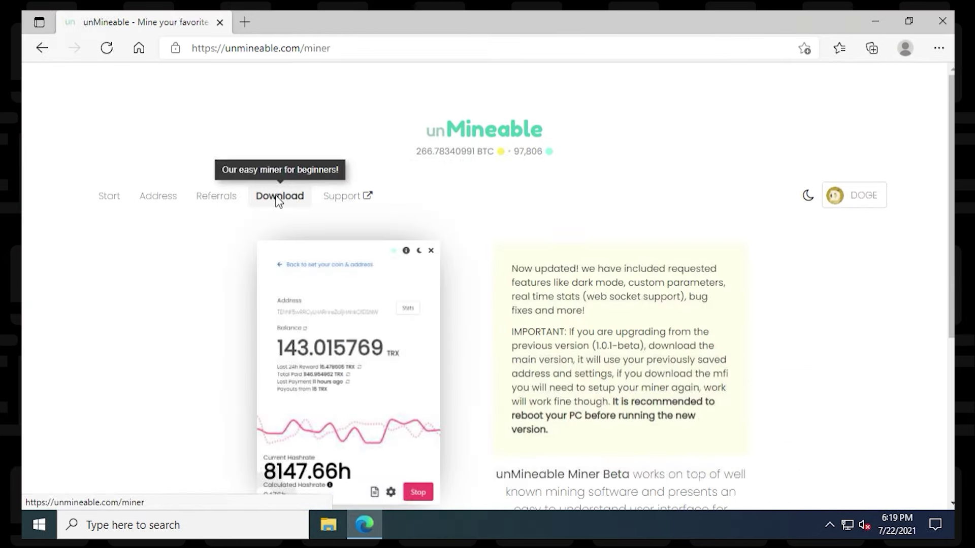
pyautogui.scroll(-4, 604, 223)
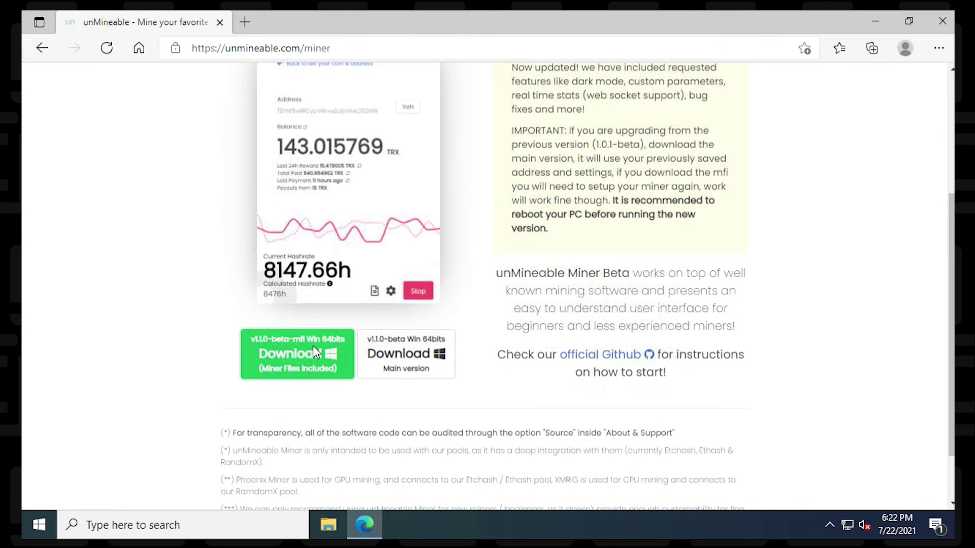
pyautogui.rightClick(312, 352)
pyautogui.click(373, 224)
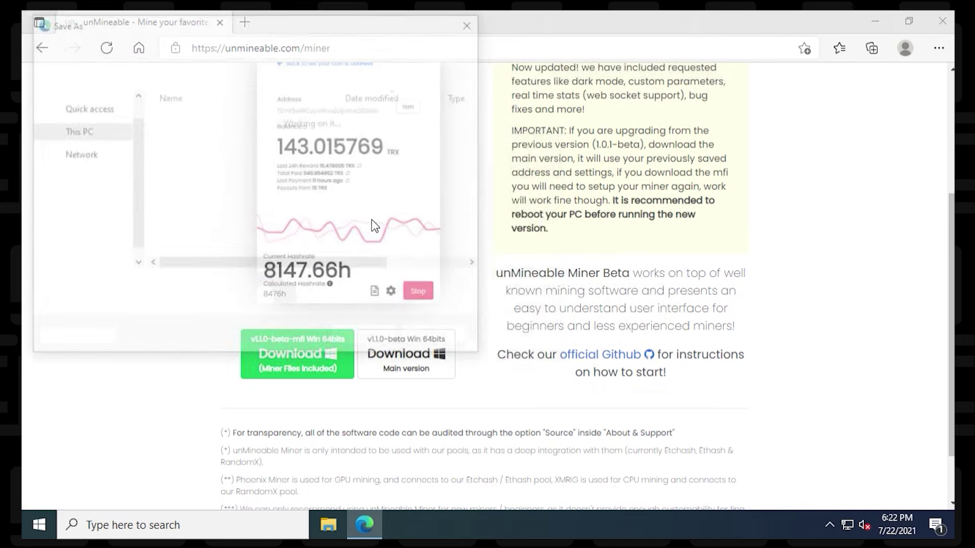
pyautogui.click(94, 96)
pyautogui.doubleClick(196, 115)
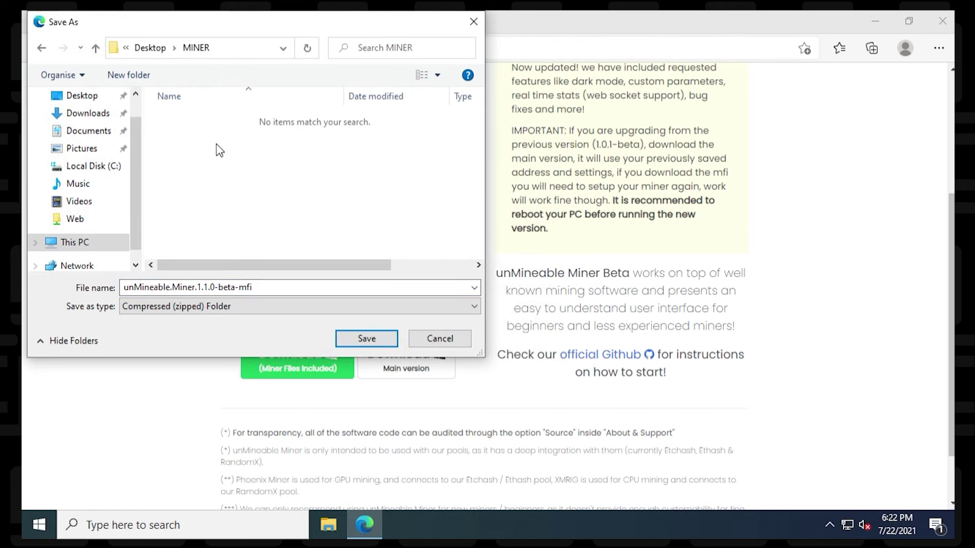
pyautogui.click(368, 338)
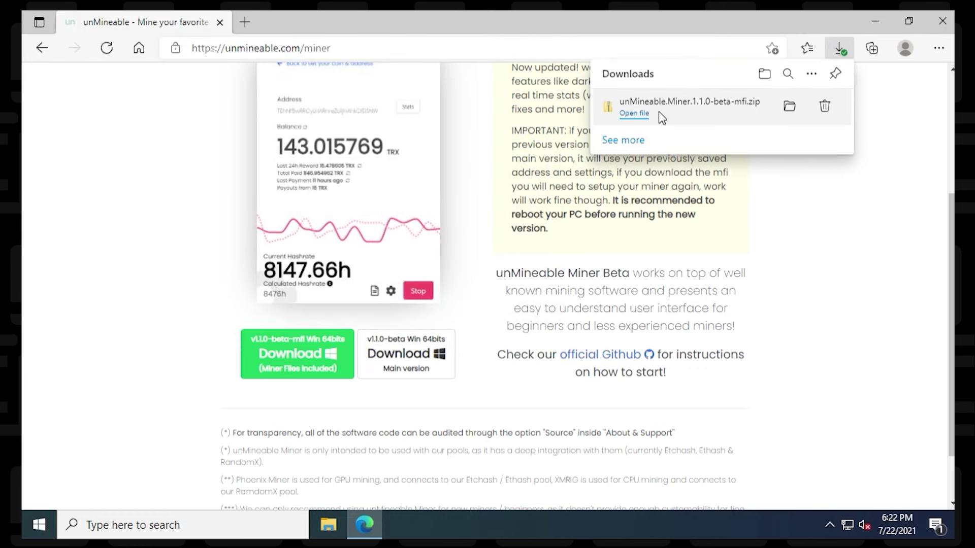
# Step: Extract the miner zip in MINER into its own folder and launch the unMineable Miner app
pyautogui.click(941, 21)
pyautogui.doubleClick(43, 133)
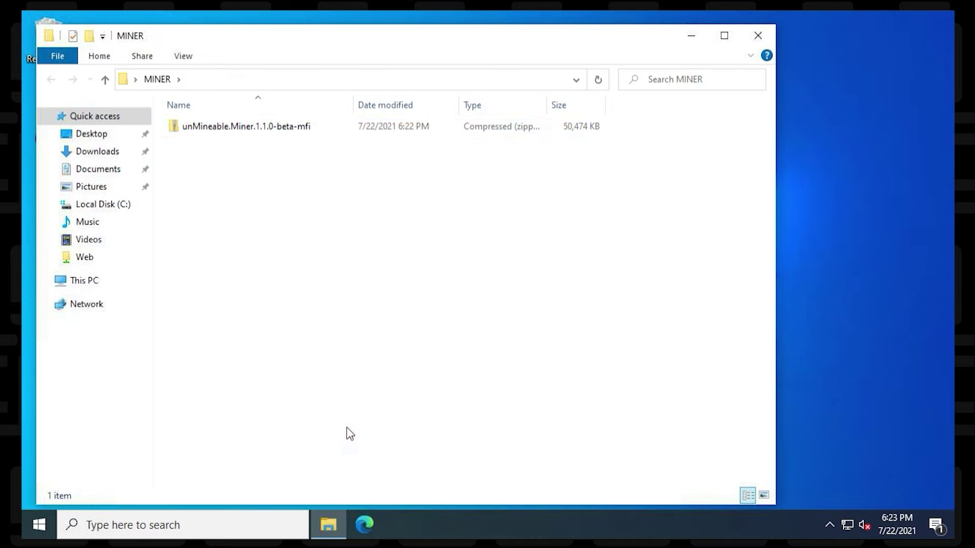
pyautogui.click(247, 126)
pyautogui.rightClick(247, 127)
pyautogui.click(284, 192)
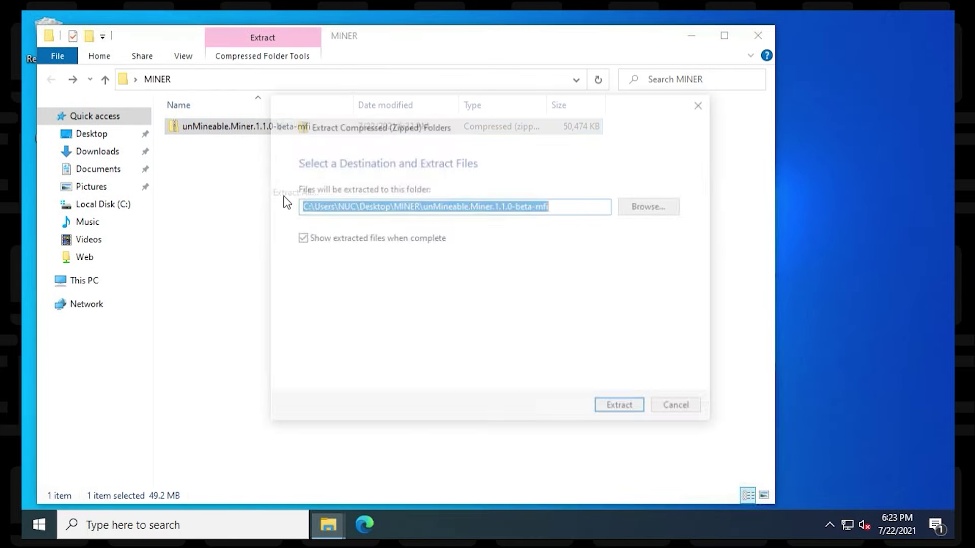
pyautogui.click(617, 411)
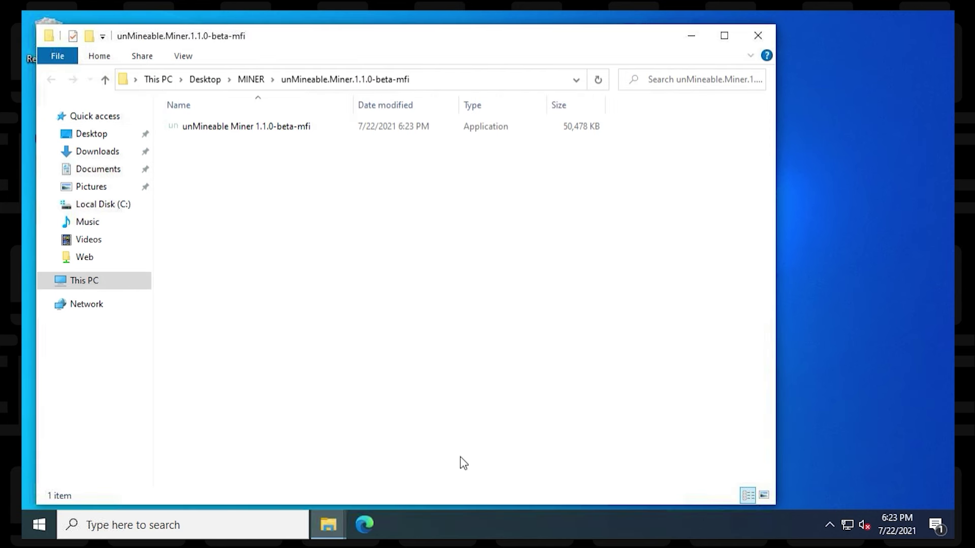
pyautogui.doubleClick(254, 131)
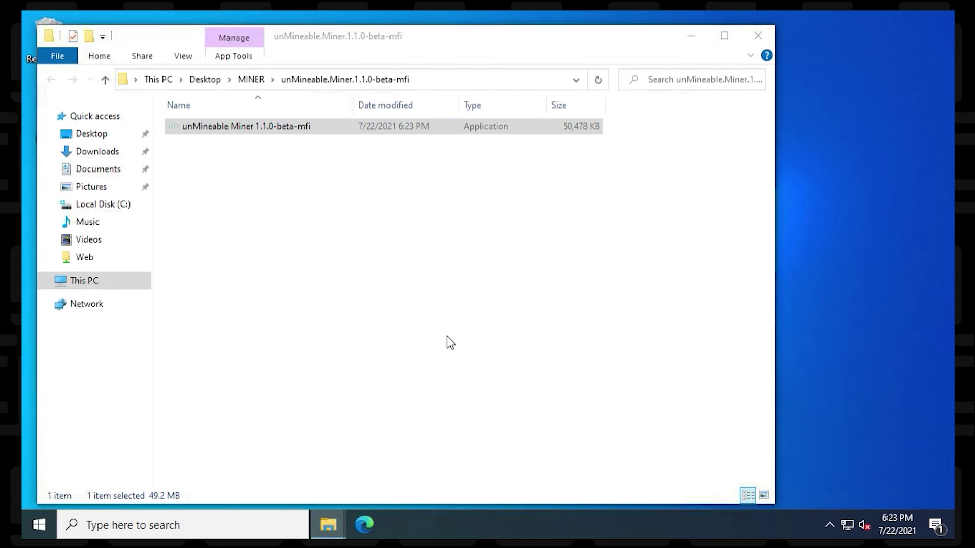
pyautogui.click(691, 36)
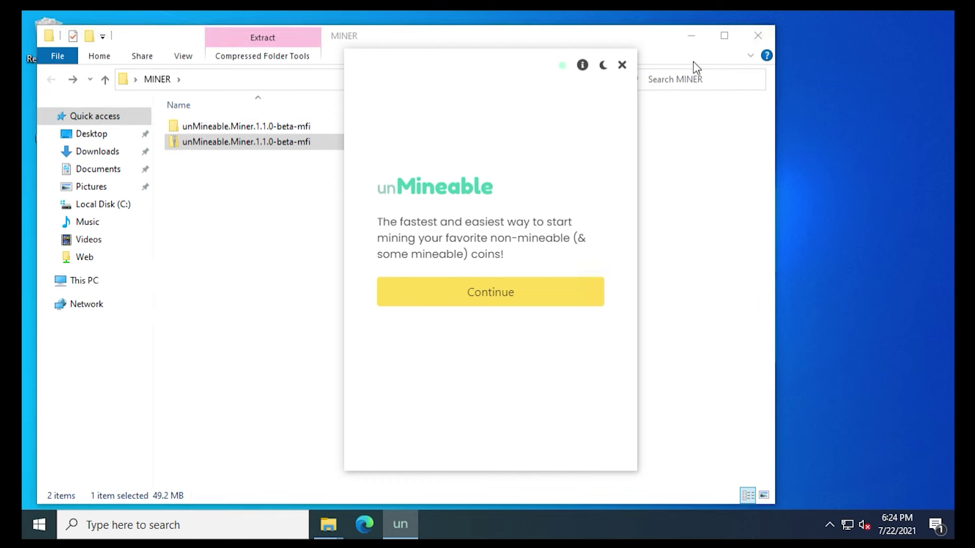
# Step: Close the MINER folder window and continue past the welcome screen to hardware selection
pyautogui.click(758, 36)
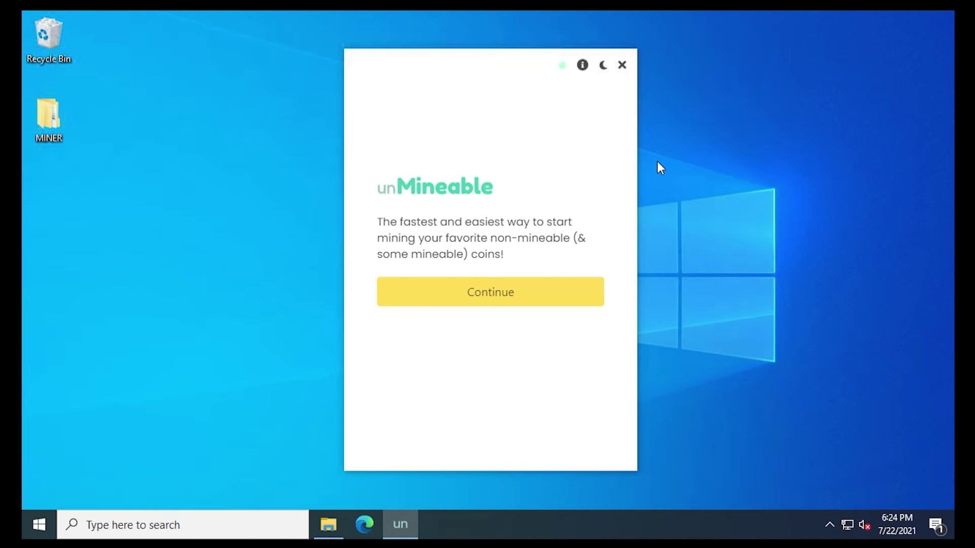
pyautogui.click(521, 293)
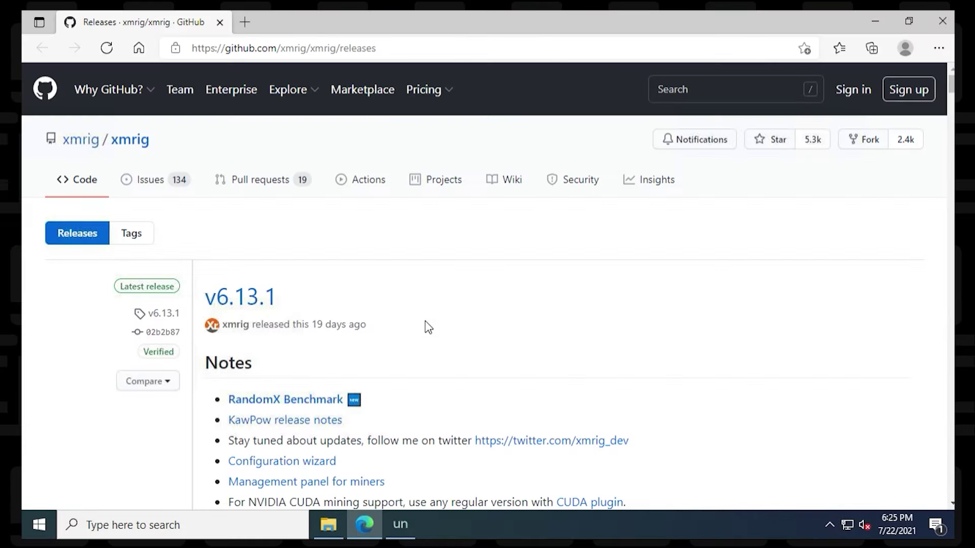
# Step: Save xmrig-6.13.1-msvc-win64.zip from the v6.13.1 release assets into the MINER folder
pyautogui.scroll(-15, 432, 335)
pyautogui.scroll(-5, 436, 345)
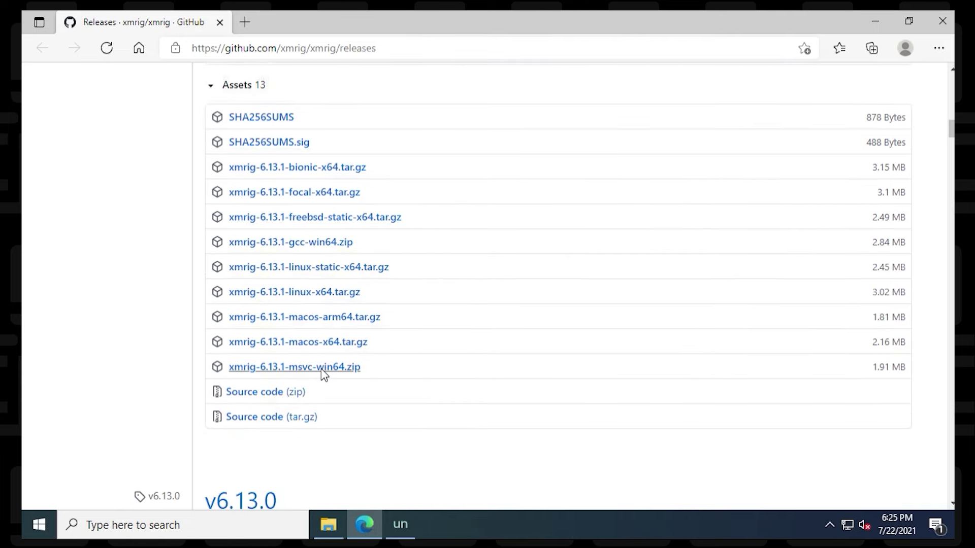
pyautogui.rightClick(321, 368)
pyautogui.click(394, 242)
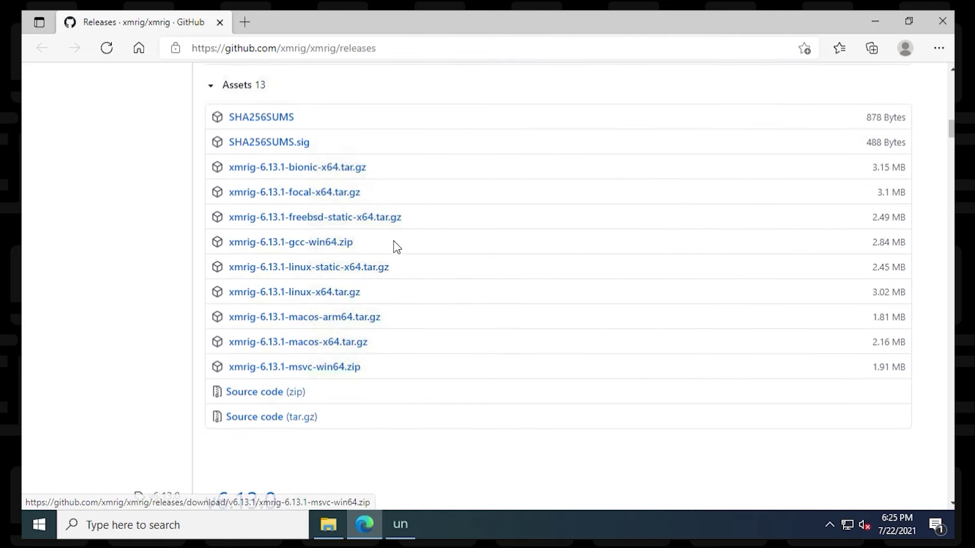
pyautogui.click(366, 339)
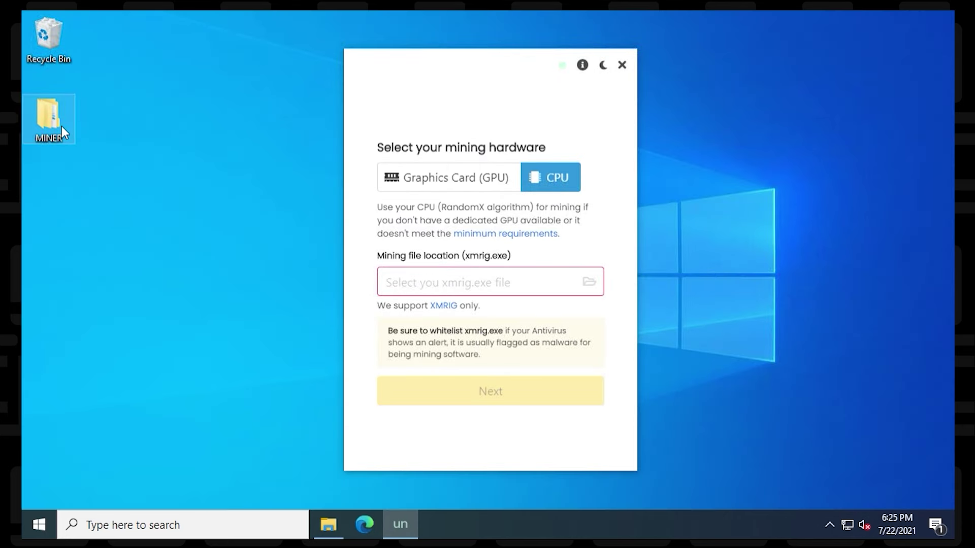
# Step: Extract xmrig-6.13.1-msvc-win64.zip in MINER and check the resulting xmrig-6.13.1 folder
pyautogui.doubleClick(56, 124)
pyautogui.rightClick(253, 162)
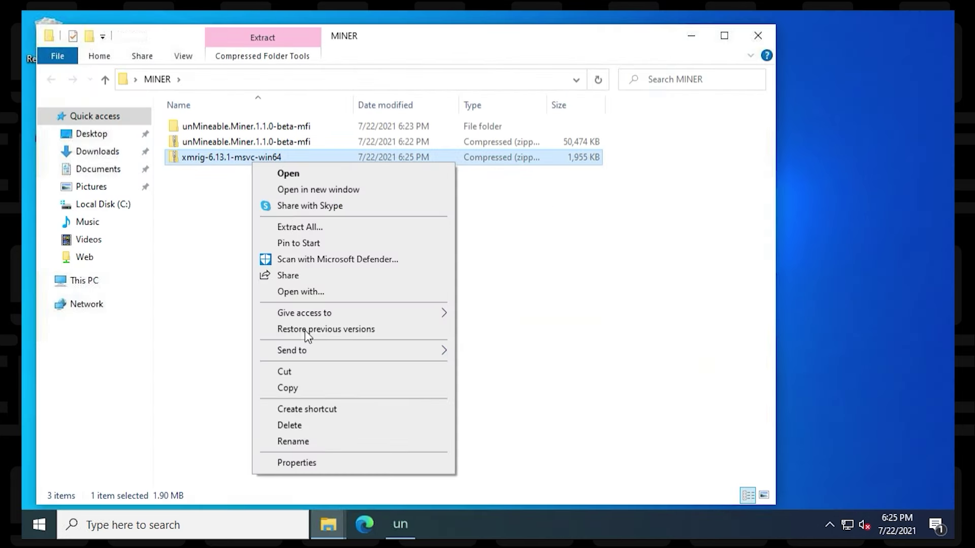
pyautogui.click(305, 228)
pyautogui.click(629, 409)
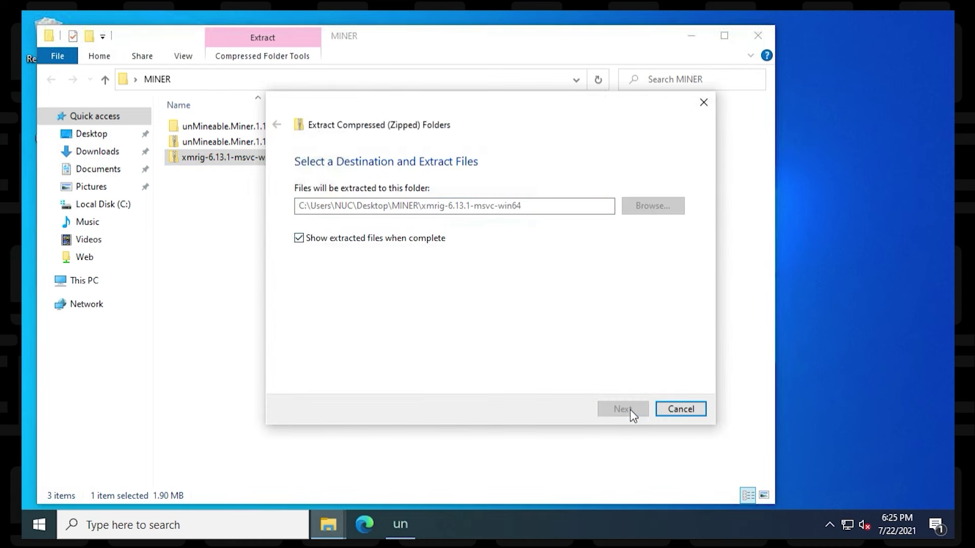
pyautogui.click(240, 133)
pyautogui.doubleClick(240, 133)
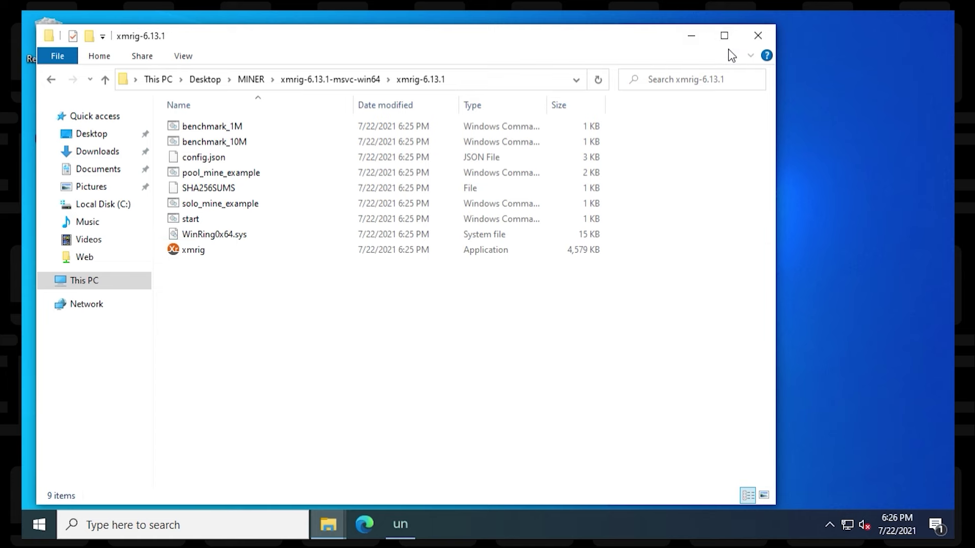
pyautogui.click(758, 35)
# Step: Set the CPU mining file to xmrig.exe from MINER\xmrig-6.13.1-msvc-win64\xmrig-6.13.1
pyautogui.click(766, 33)
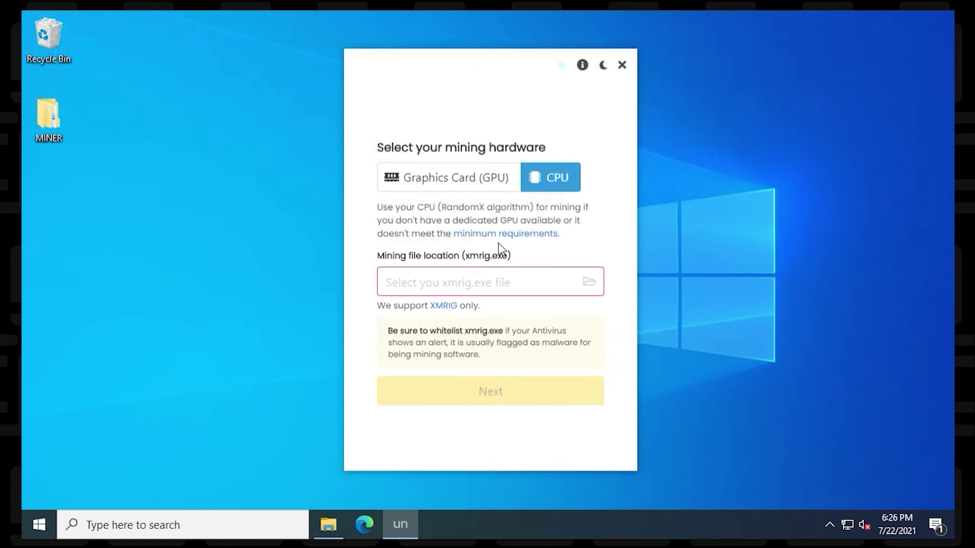
pyautogui.click(595, 286)
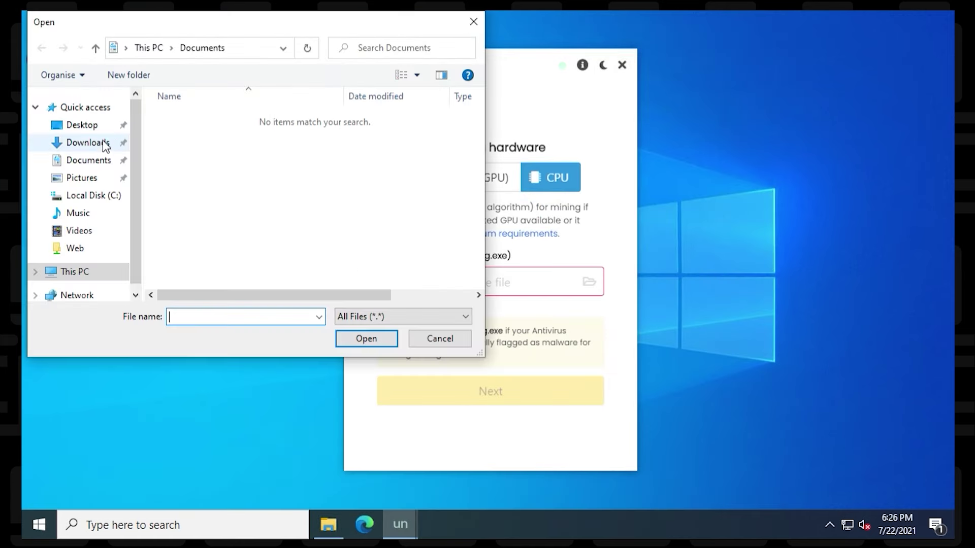
pyautogui.click(82, 125)
pyautogui.doubleClick(185, 117)
pyautogui.click(205, 136)
pyautogui.doubleClick(204, 133)
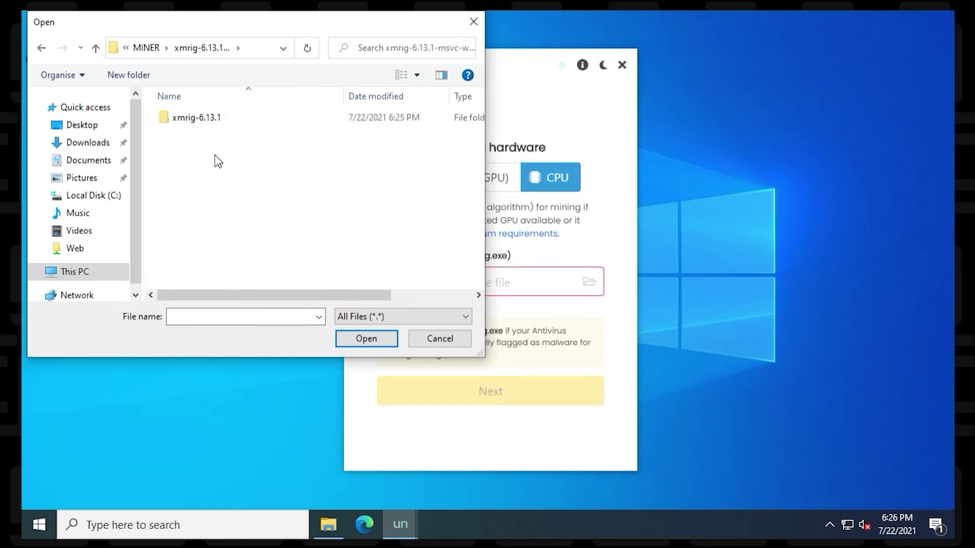
pyautogui.doubleClick(224, 118)
pyautogui.doubleClick(190, 244)
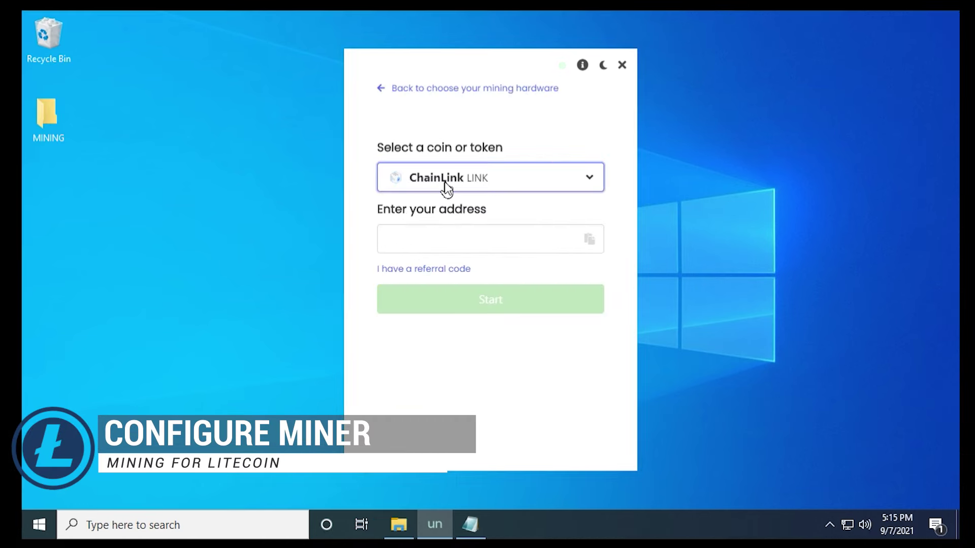
# Step: Search the coin list for 'liteco', select Litecoin LTC, and focus the address field
pyautogui.click(446, 185)
pyautogui.write('liteco')
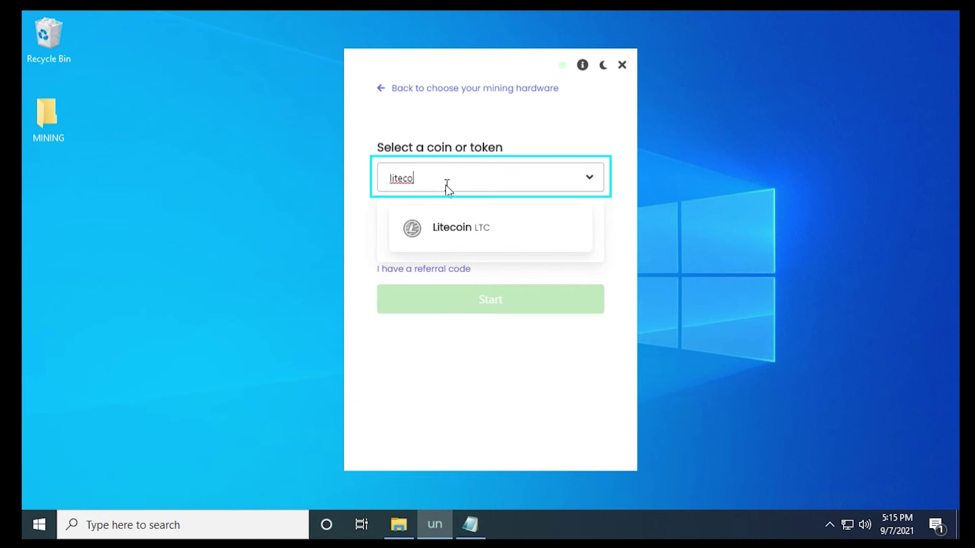
pyautogui.click(448, 223)
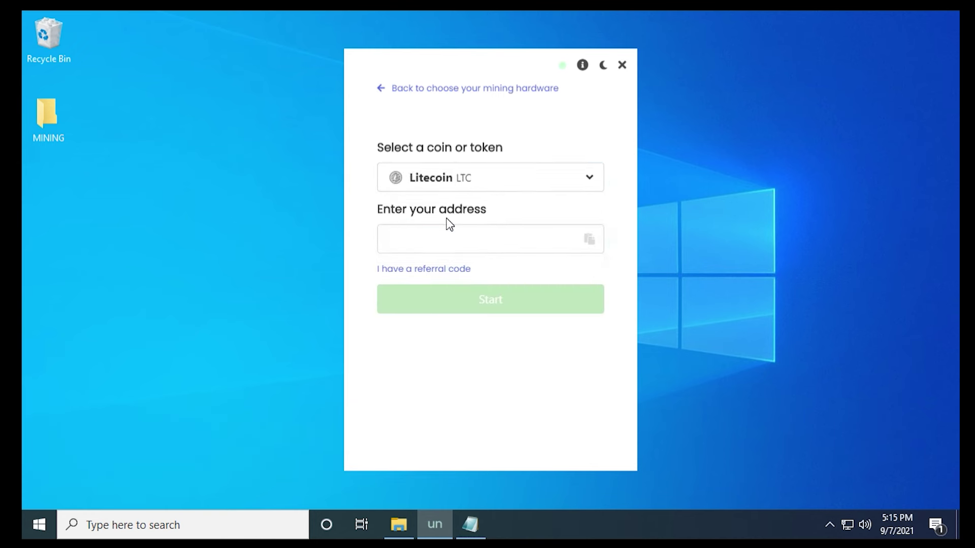
pyautogui.click(433, 243)
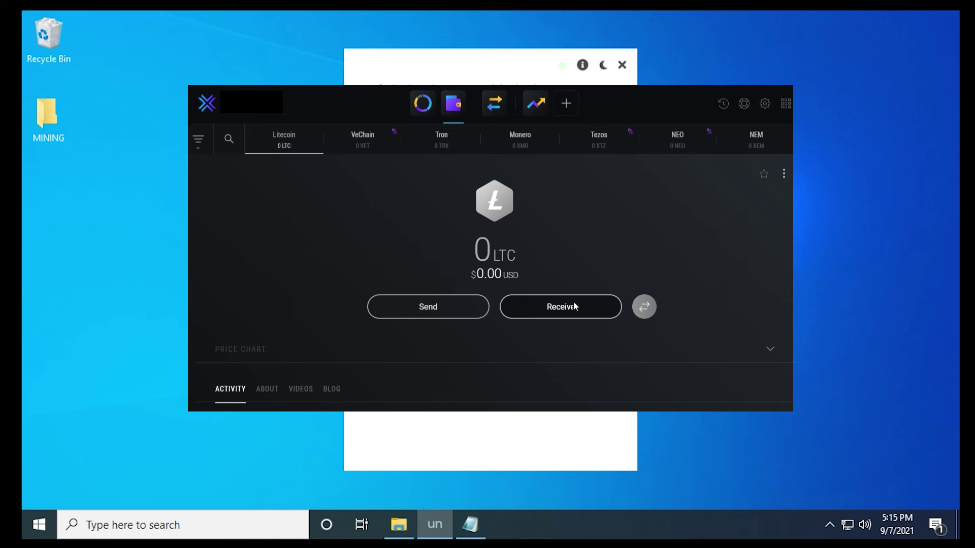
# Step: Copy the Litecoin receiving address from the Exodus wallet's Receive screen
pyautogui.click(574, 303)
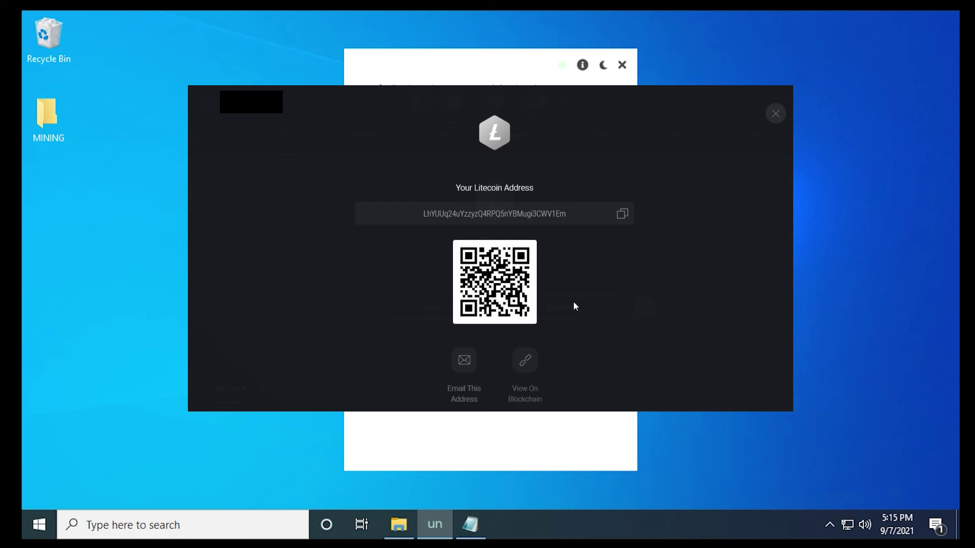
pyautogui.click(624, 215)
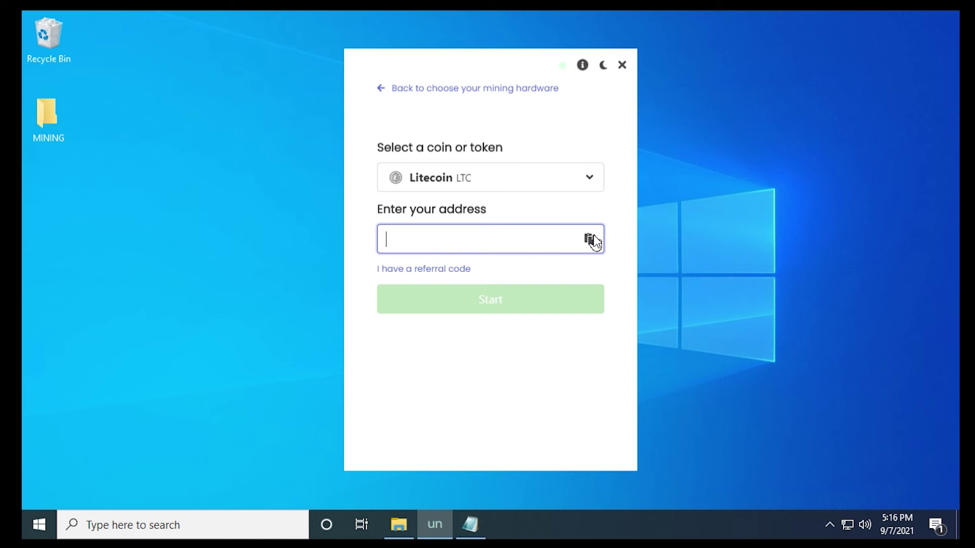
# Step: Paste the copied Litecoin address, enter a referral code, and start mining
pyautogui.click(590, 240)
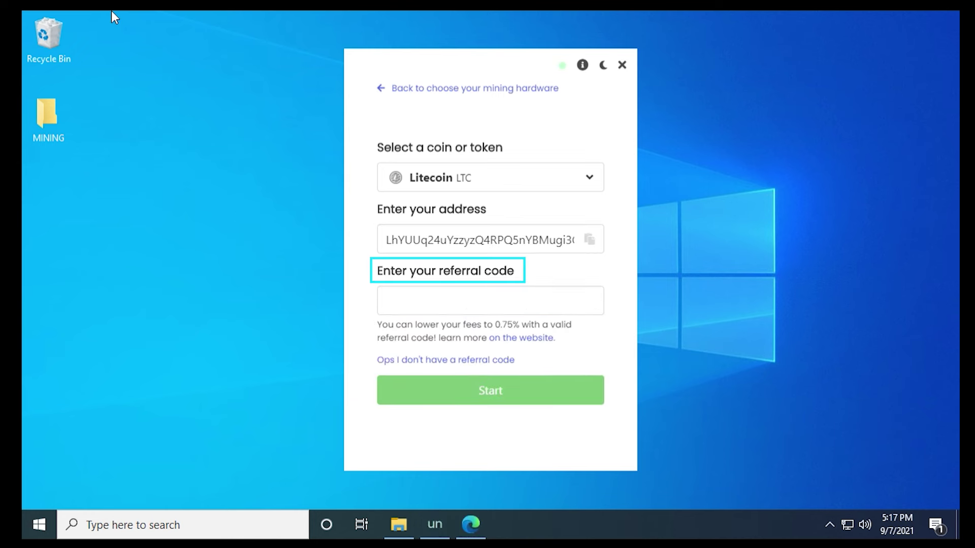
pyautogui.click(428, 304)
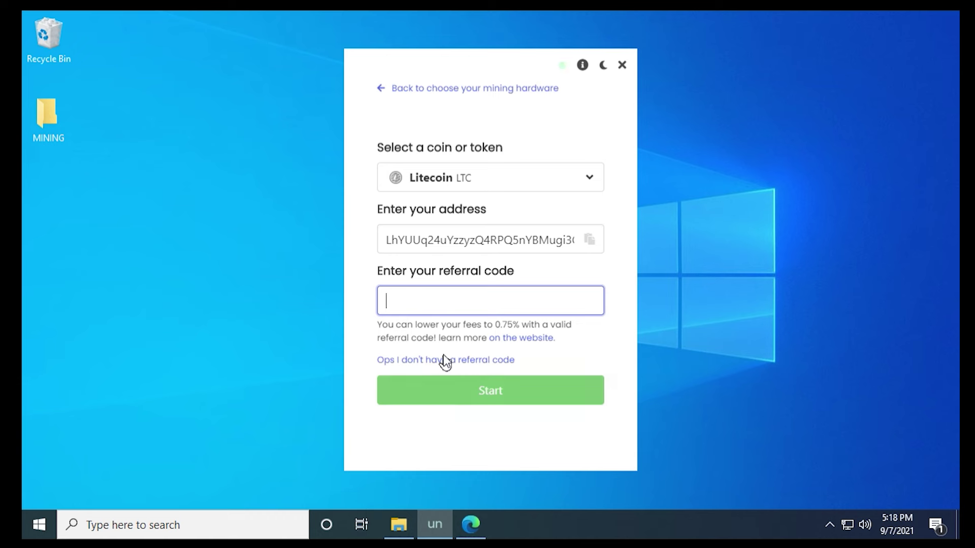
pyautogui.click(464, 401)
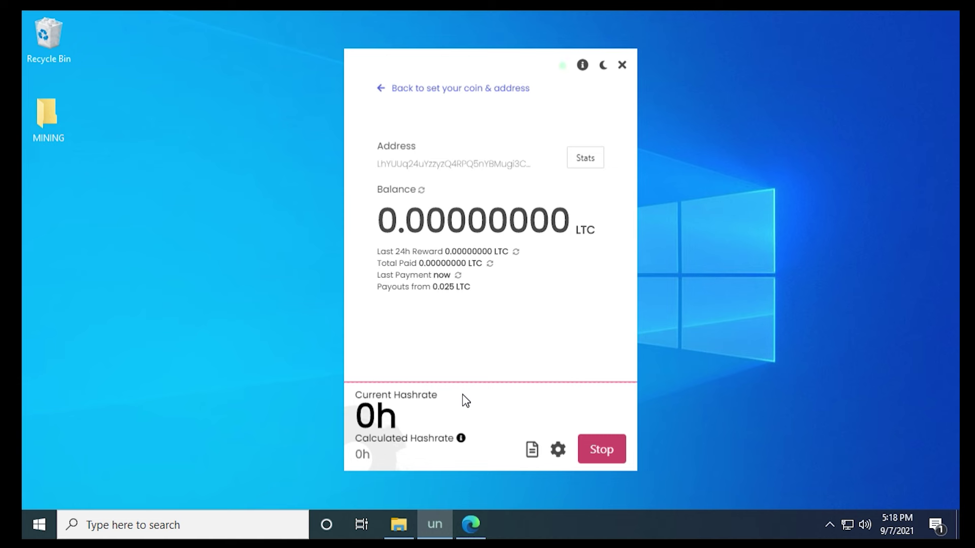
# Step: Open the Litecoin address's stats page in Edge and review the Workers and Payments tabs
pyautogui.click(580, 160)
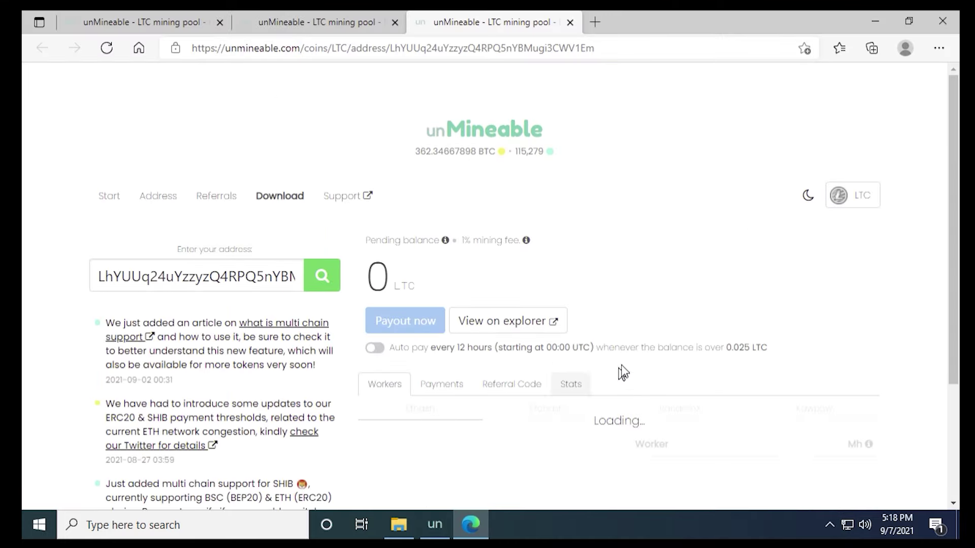
pyautogui.moveTo(957, 284); pyautogui.dragTo(944, 429)
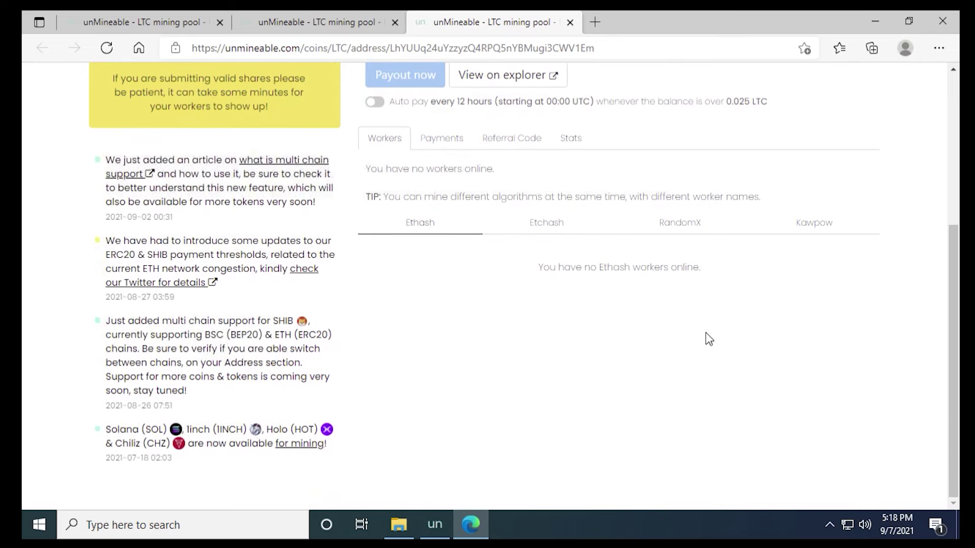
pyautogui.click(388, 148)
pyautogui.click(434, 147)
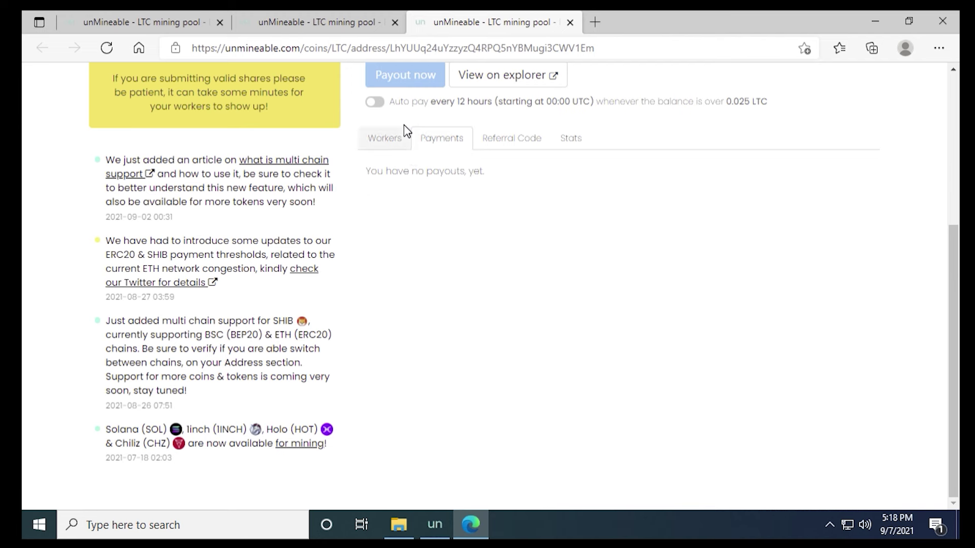
# Step: Enable 12-hour auto pay, review the Referral Code and Stats tabs, then close Edge
pyautogui.click(378, 104)
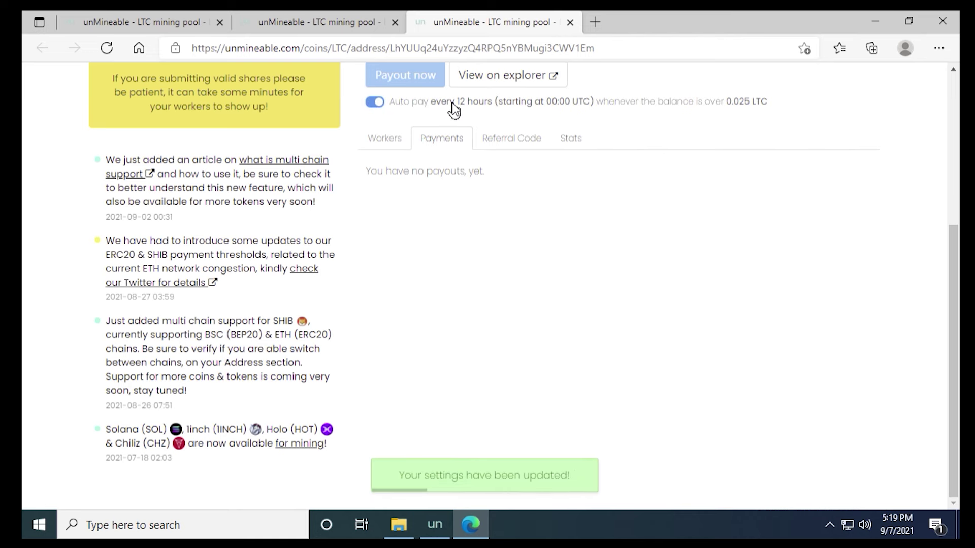
pyautogui.click(501, 150)
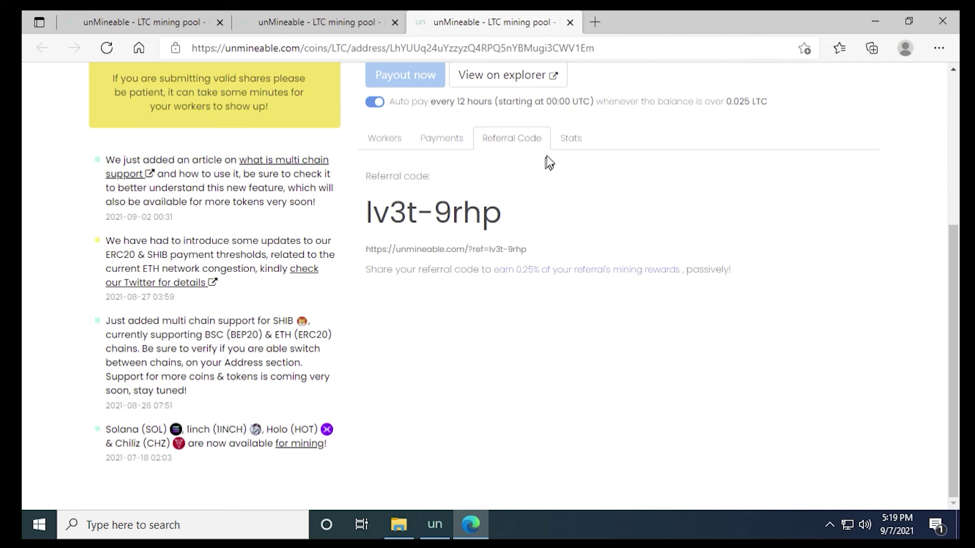
pyautogui.click(566, 145)
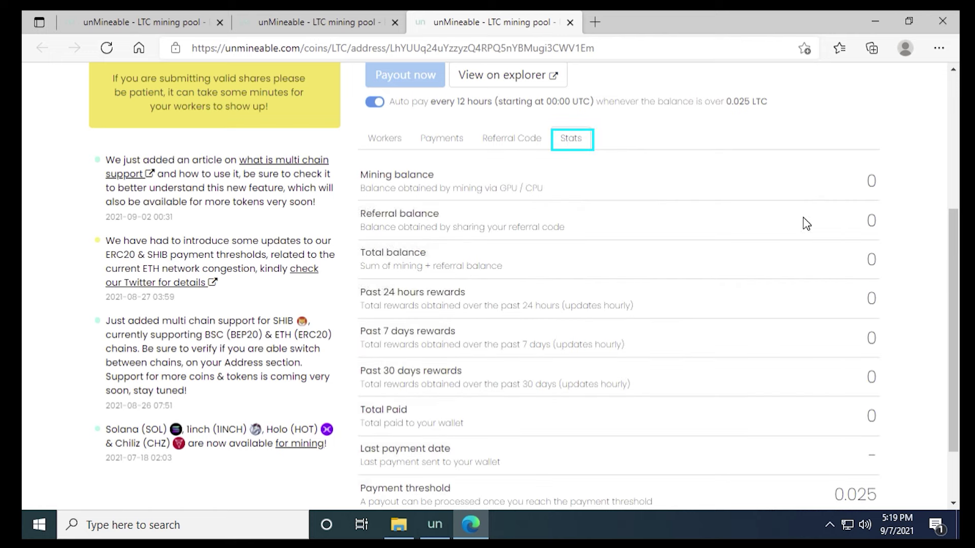
pyautogui.moveTo(955, 258); pyautogui.dragTo(950, 287)
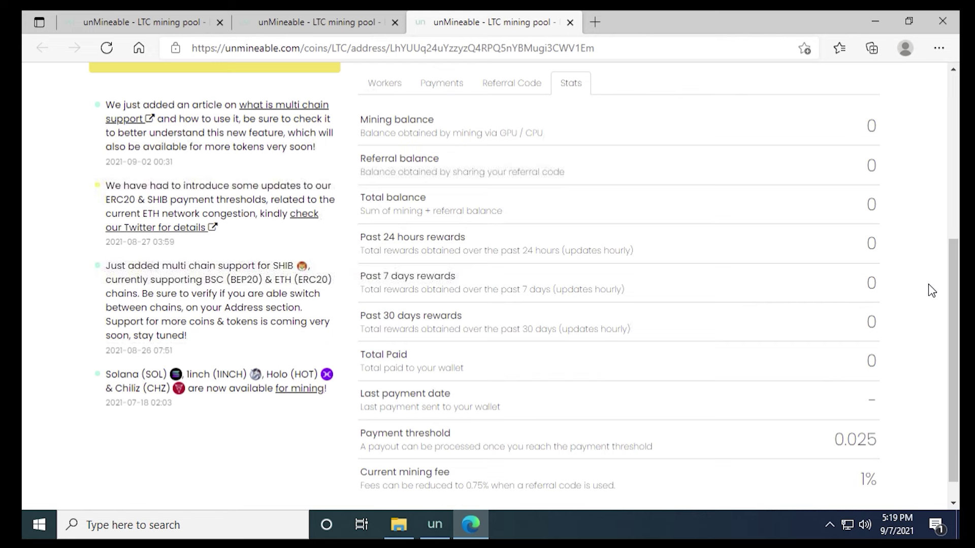
pyautogui.click(942, 22)
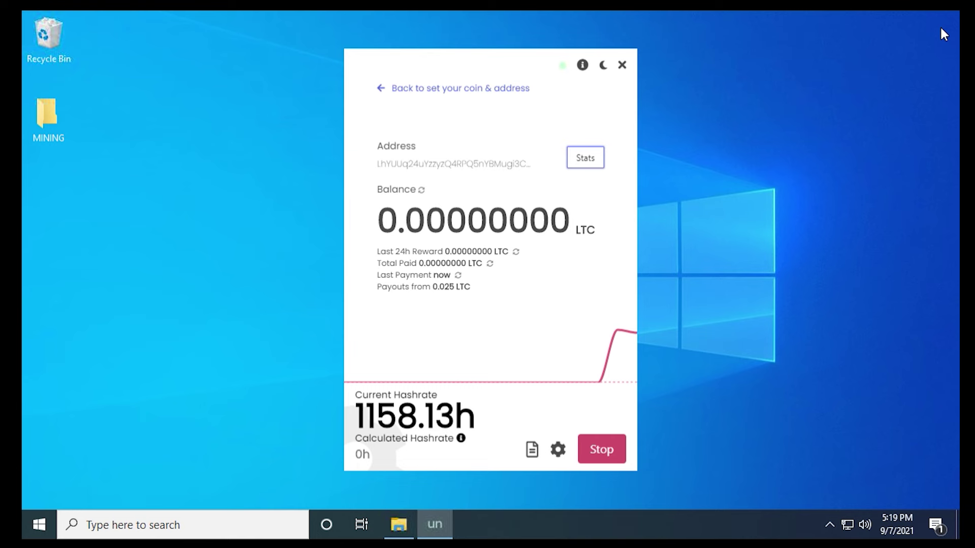